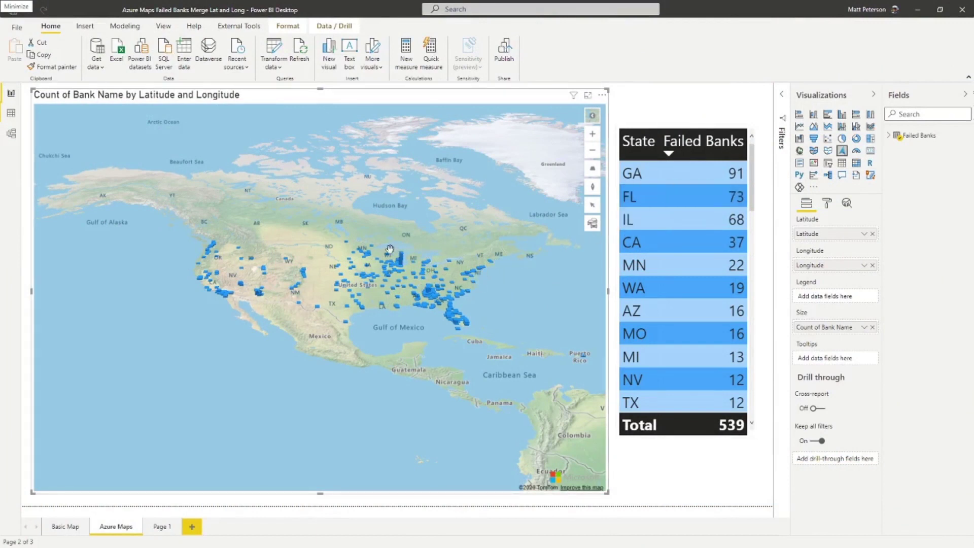
- Filter the map to the FL row of the state table and circle-select the banks around Jacksonville in northern Florida
{"action": "left_click", "coordinate": [643, 201]}
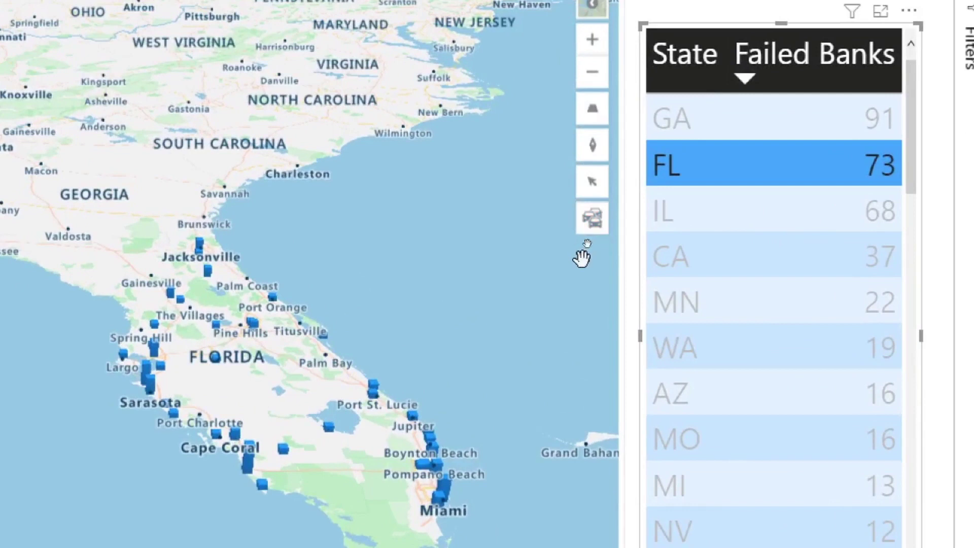
{"action": "mouse_move", "coordinate": [596, 188]}
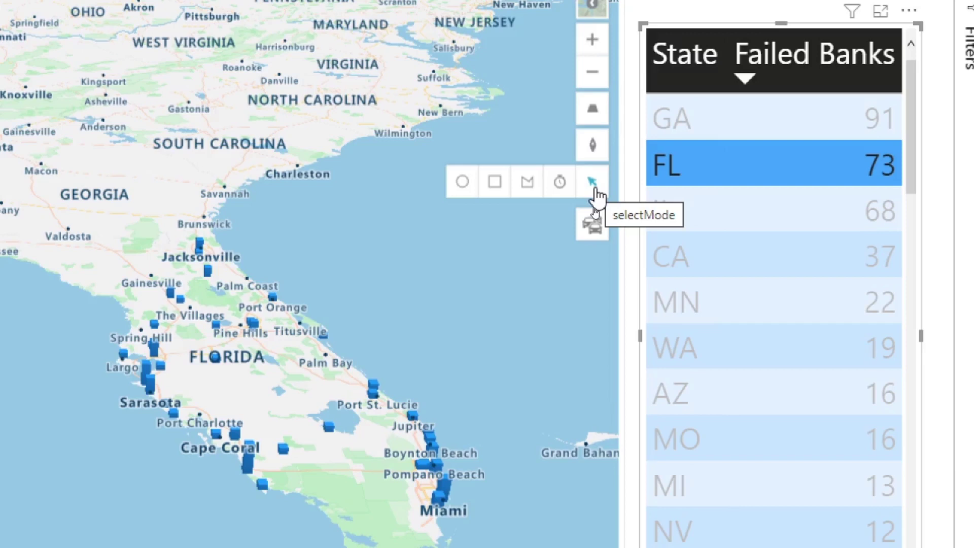
{"action": "left_click", "coordinate": [467, 186]}
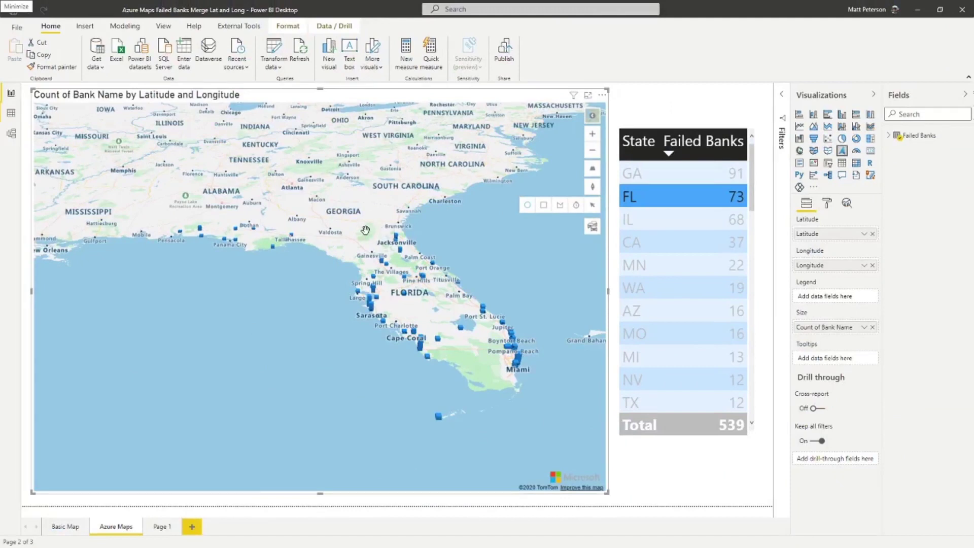
{"action": "left_click_drag", "start_coordinate": [365, 231], "coordinate": [438, 280]}
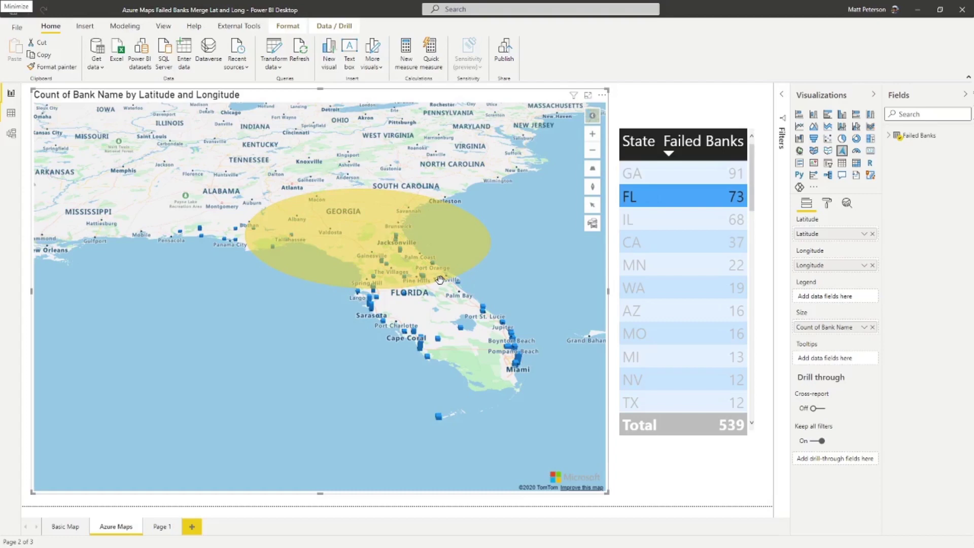
{"action": "left_click_drag", "start_coordinate": [440, 279], "coordinate": [439, 279]}
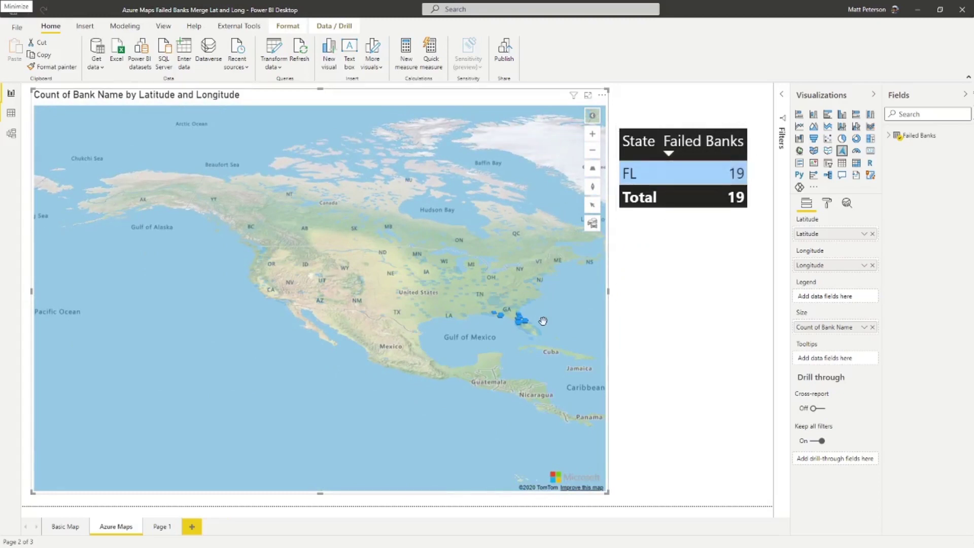
- Select the banks inside a rectangle spanning western Georgia, from the Tennessee border down to the Gulf coast near Tallahassee
{"action": "scroll", "coordinate": [539, 322], "scroll_direction": "up", "scroll_amount": 3}
{"action": "scroll", "coordinate": [492, 324], "scroll_direction": "up", "scroll_amount": 1}
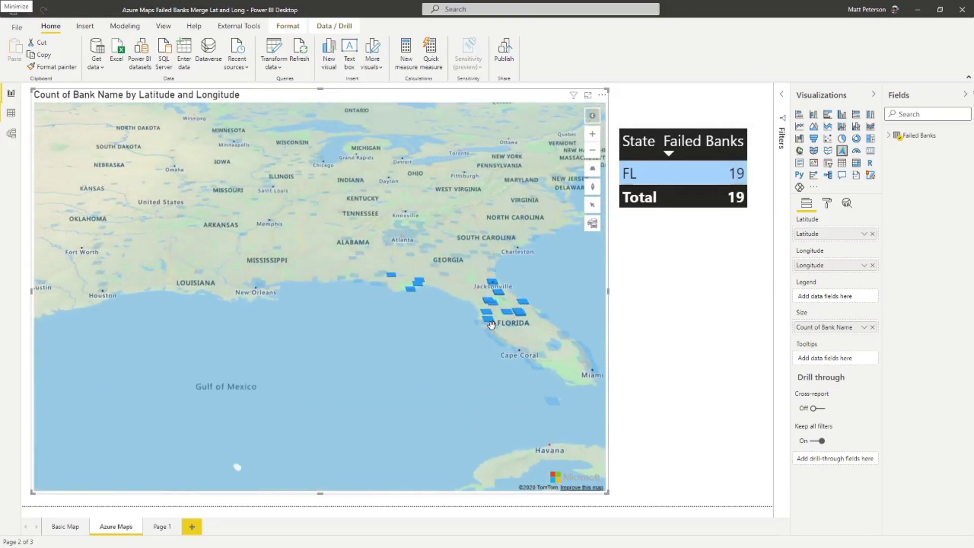
{"action": "scroll", "coordinate": [504, 323], "scroll_direction": "up", "scroll_amount": 1}
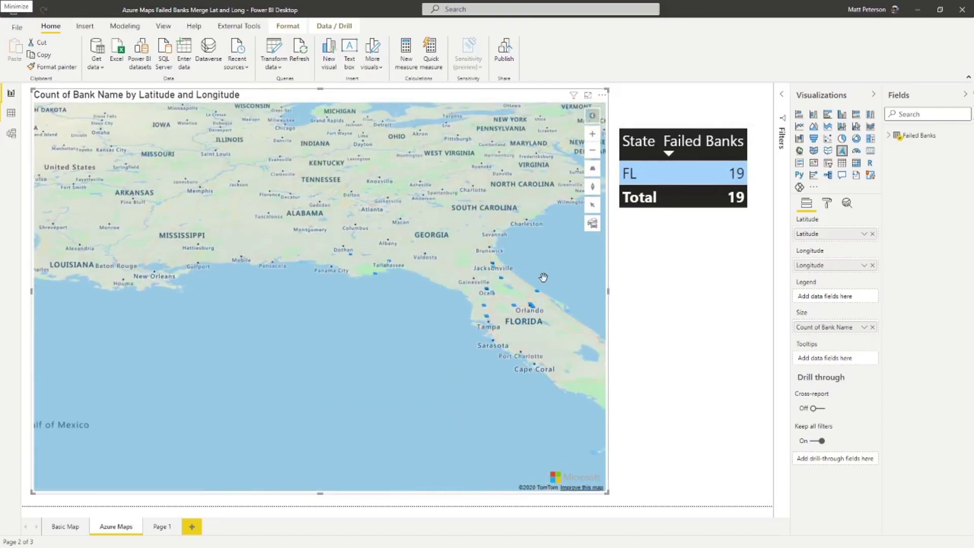
{"action": "scroll", "coordinate": [542, 278], "scroll_direction": "up", "scroll_amount": 2}
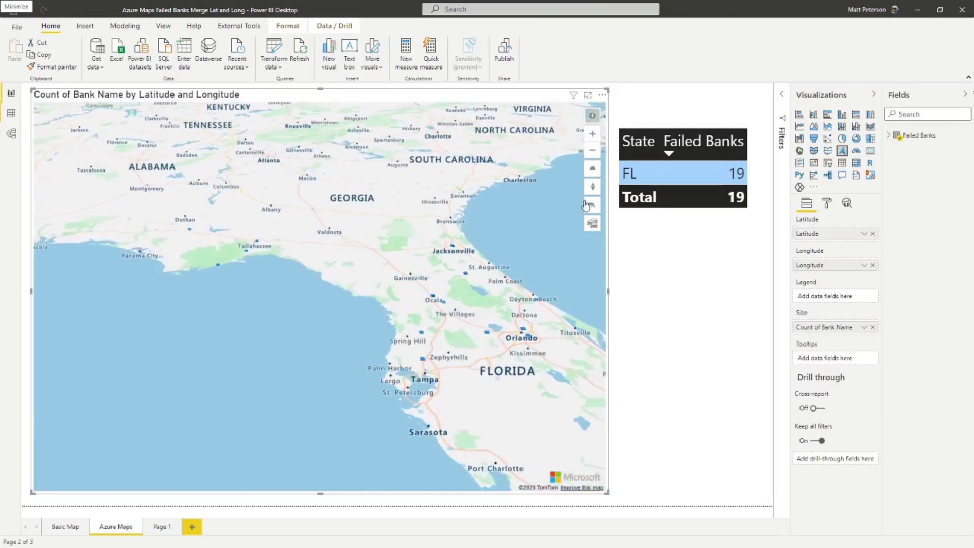
{"action": "mouse_move", "coordinate": [591, 205]}
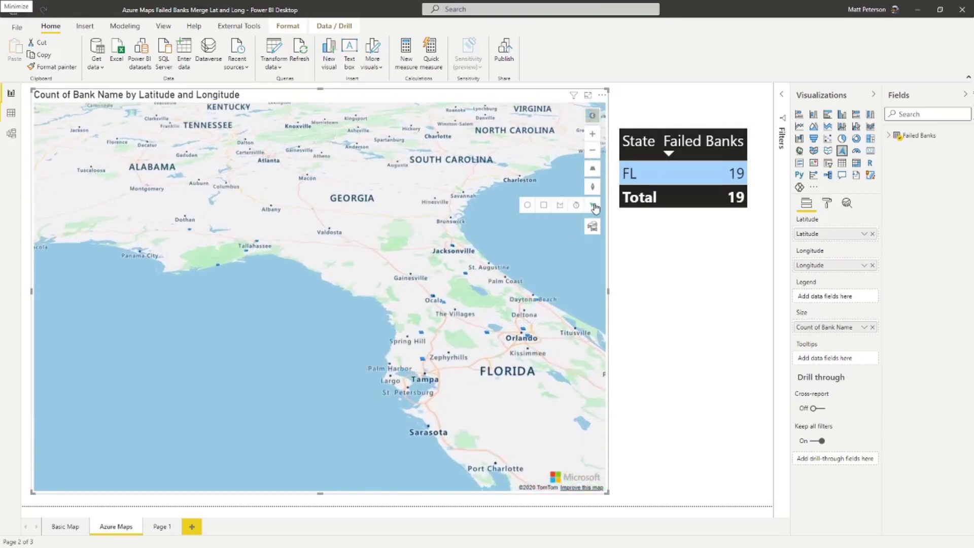
{"action": "left_click", "coordinate": [543, 207]}
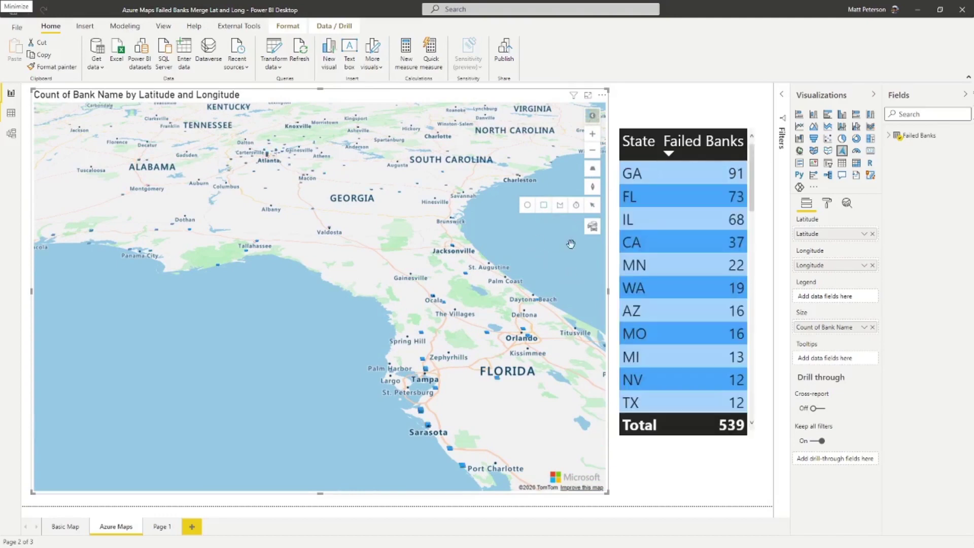
{"action": "scroll", "coordinate": [495, 286], "scroll_direction": "down", "scroll_amount": 1}
{"action": "scroll", "coordinate": [387, 282], "scroll_direction": "down", "scroll_amount": 4}
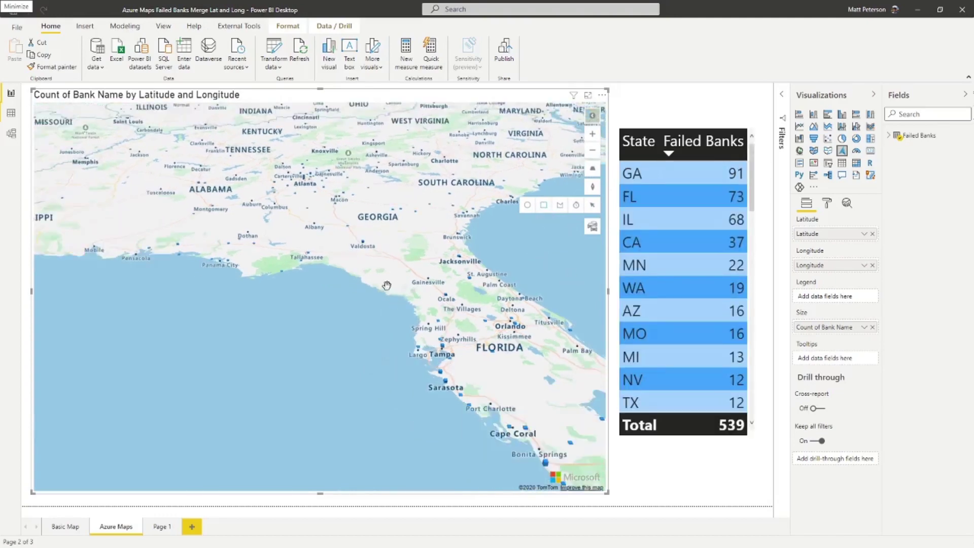
{"action": "left_click_drag", "start_coordinate": [275, 237], "coordinate": [364, 299]}
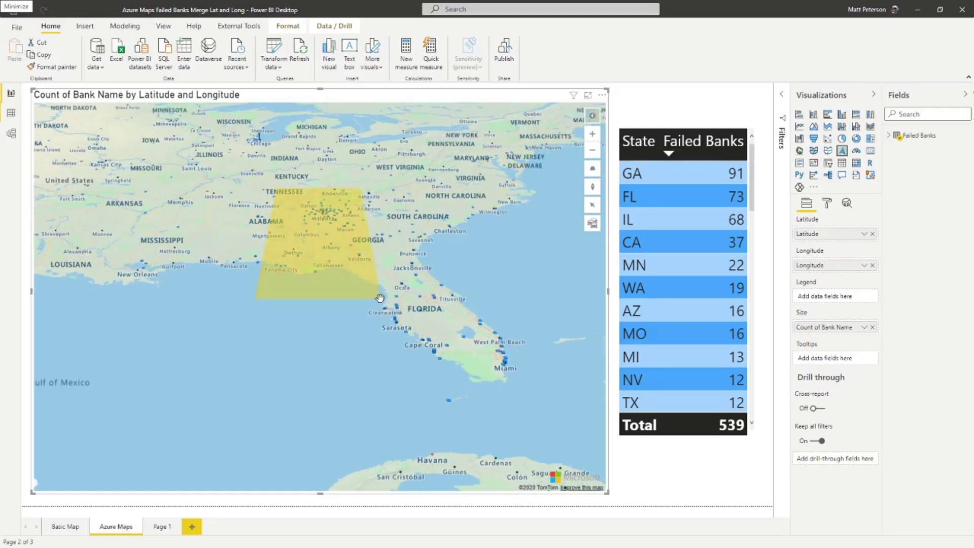
{"action": "left_click_drag", "start_coordinate": [380, 298], "coordinate": [379, 296]}
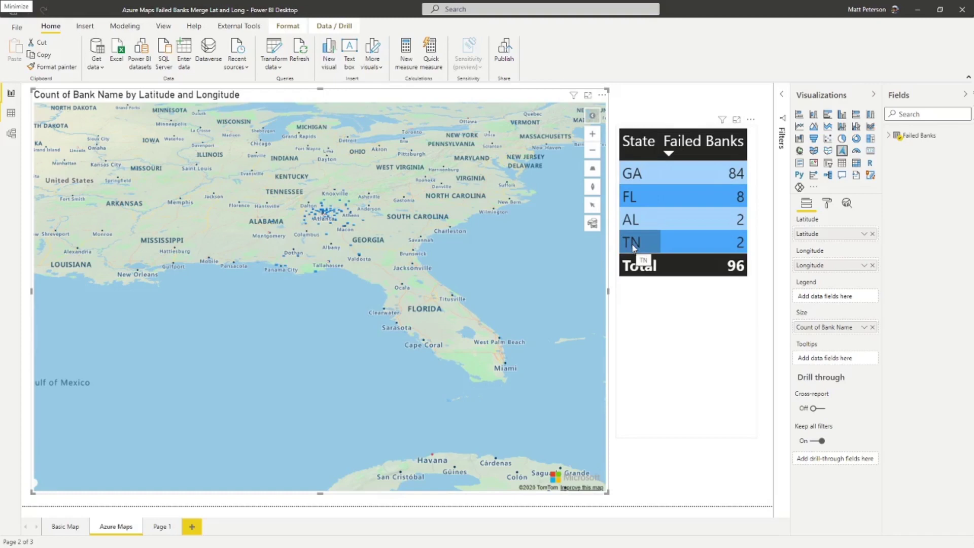
- Select the banks in central Georgia with a freeform polygon around Gainesville, Athens, Macon and Cordele
{"action": "mouse_move", "coordinate": [592, 205]}
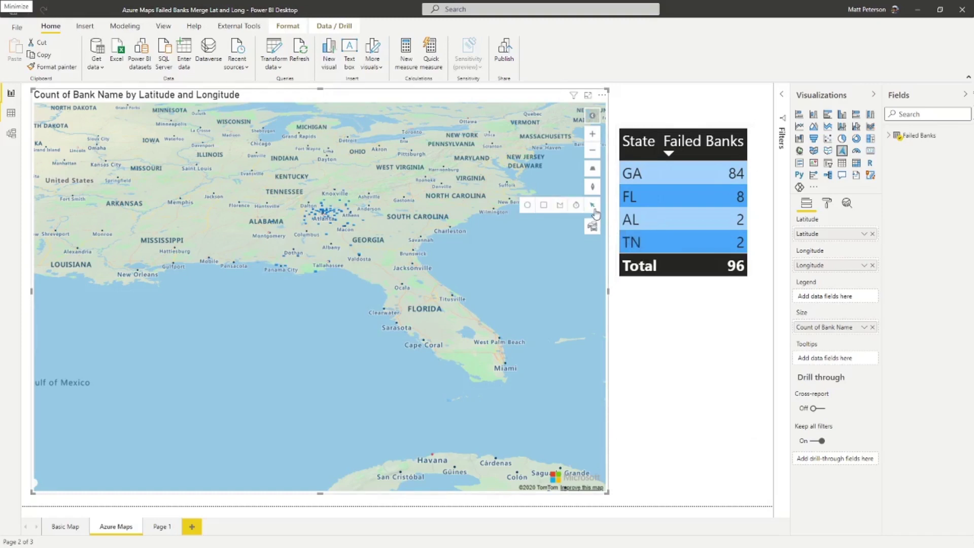
{"action": "left_click", "coordinate": [560, 208]}
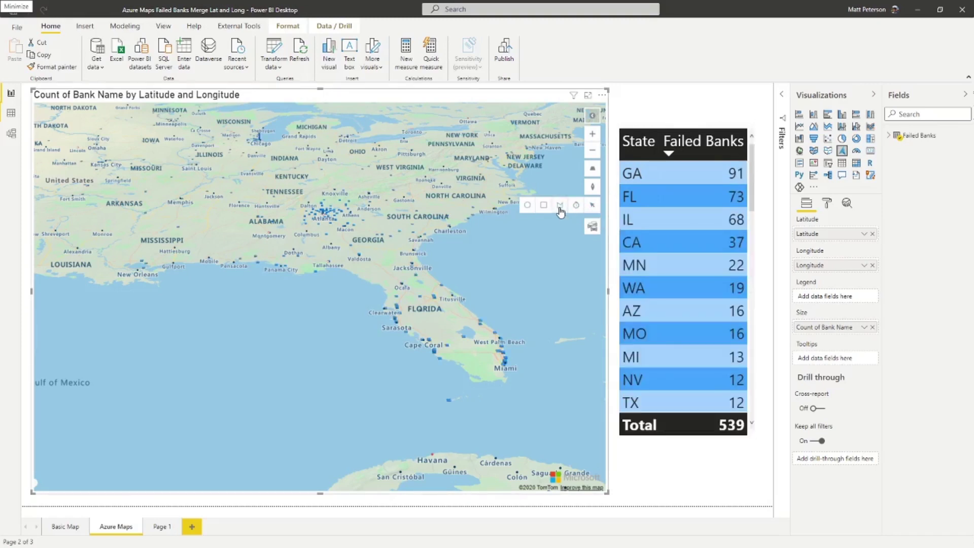
{"action": "scroll", "coordinate": [327, 231], "scroll_direction": "up", "scroll_amount": 3}
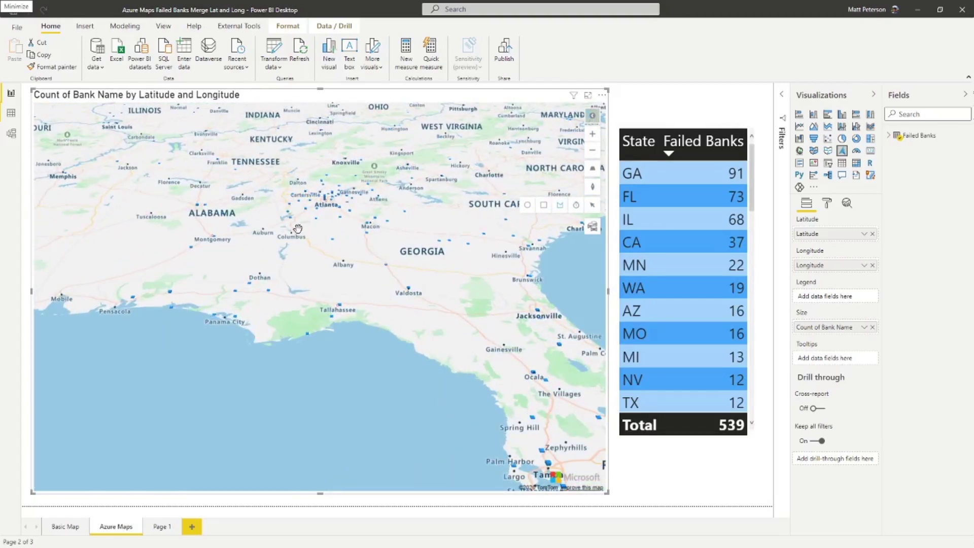
{"action": "scroll", "coordinate": [298, 229], "scroll_direction": "up", "scroll_amount": 2}
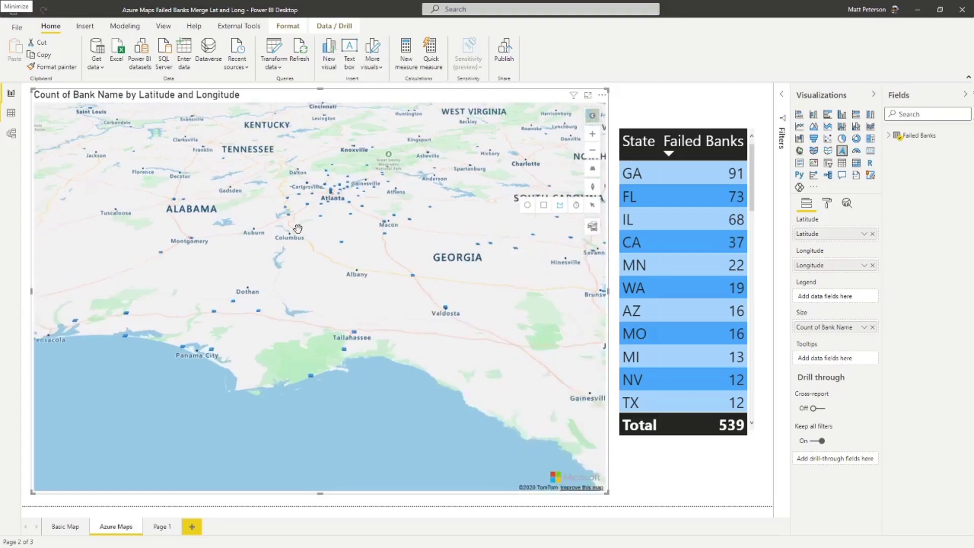
{"action": "left_click", "coordinate": [338, 223]}
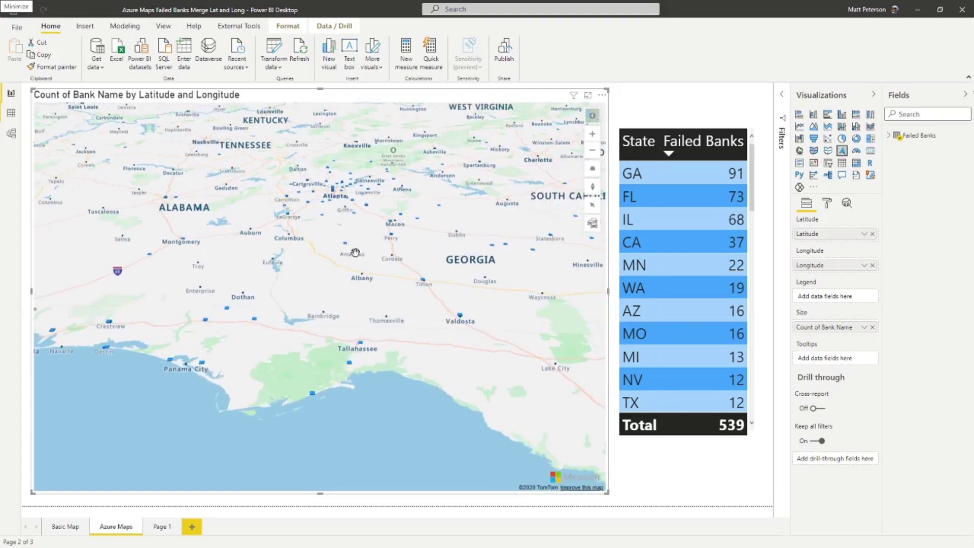
{"action": "left_click", "coordinate": [383, 294]}
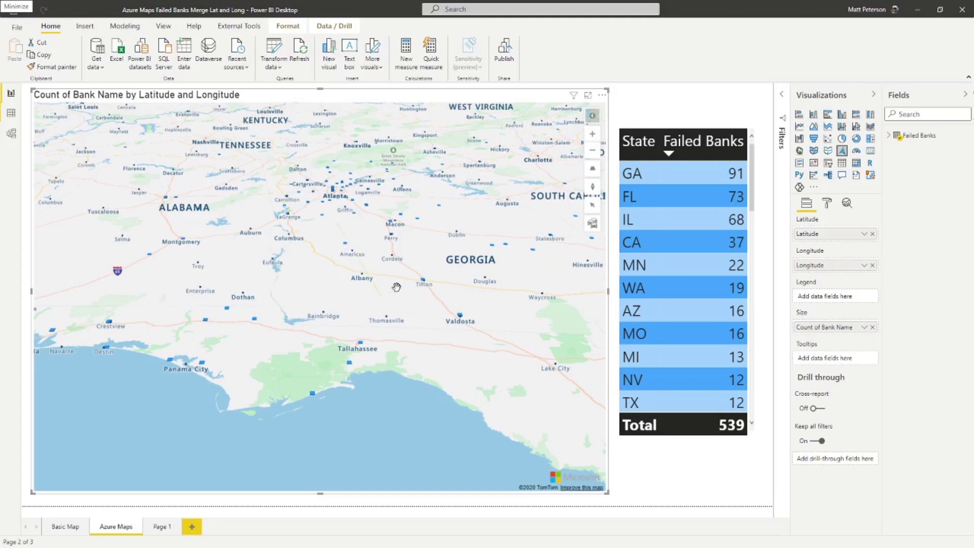
{"action": "double_click", "coordinate": [451, 255]}
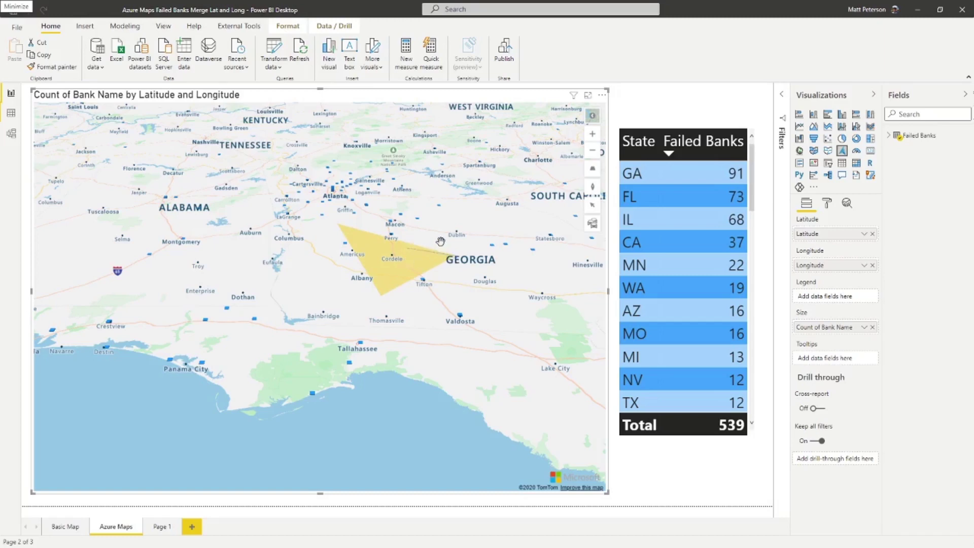
{"action": "left_click", "coordinate": [455, 254]}
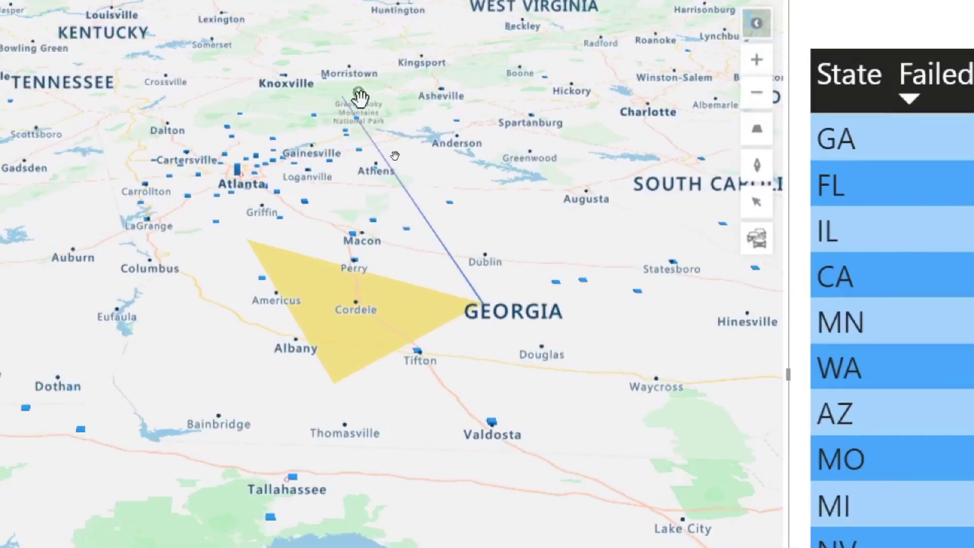
{"action": "left_click", "coordinate": [386, 119]}
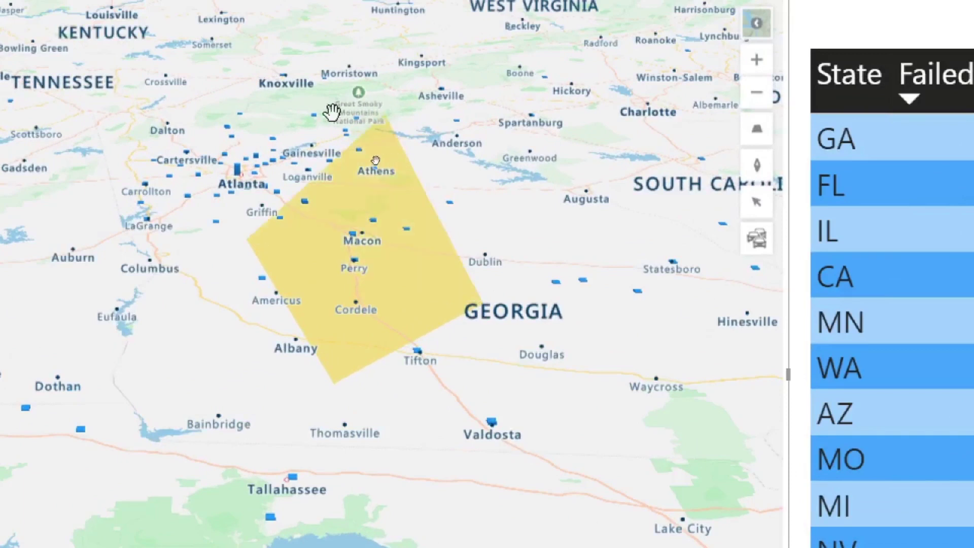
{"action": "left_click", "coordinate": [278, 127]}
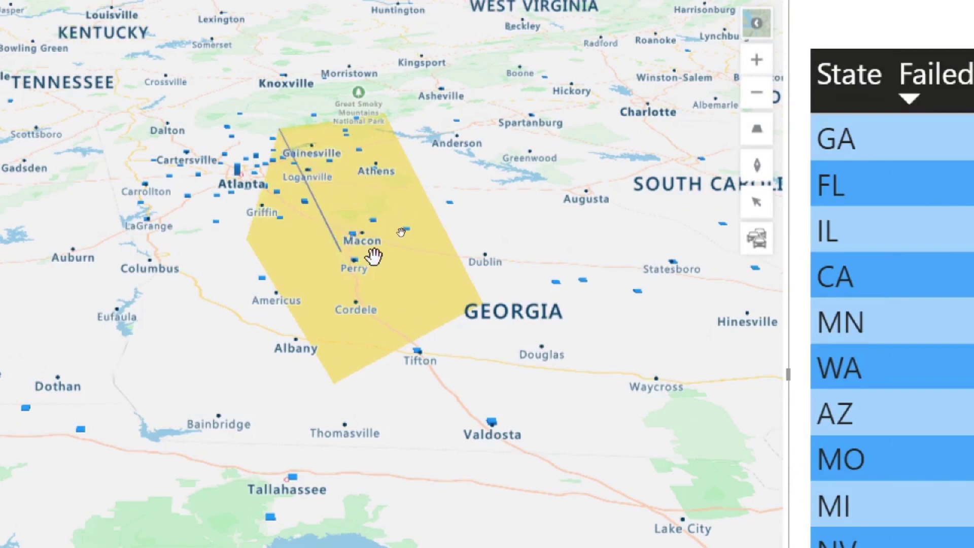
{"action": "double_click", "coordinate": [333, 210]}
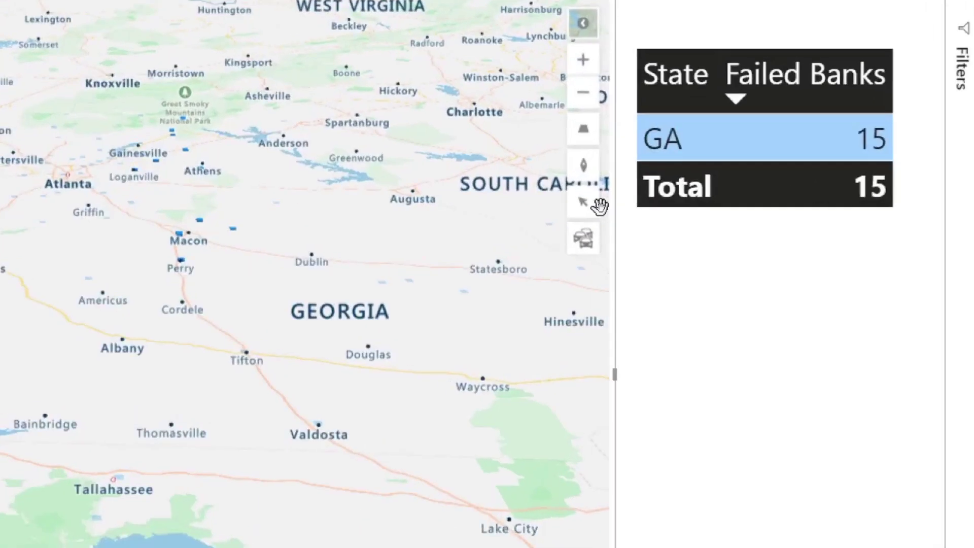
{"action": "mouse_move", "coordinate": [593, 210]}
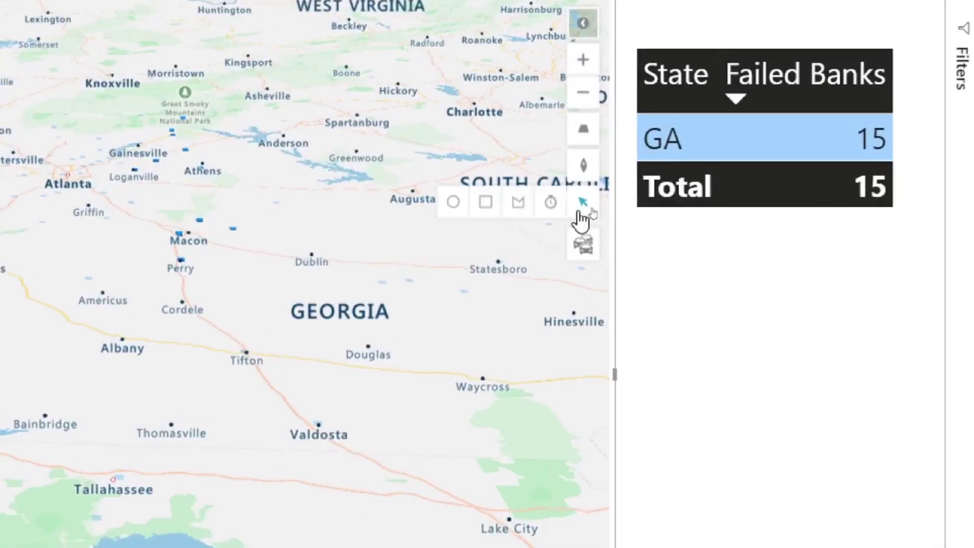
{"action": "left_click", "coordinate": [550, 208]}
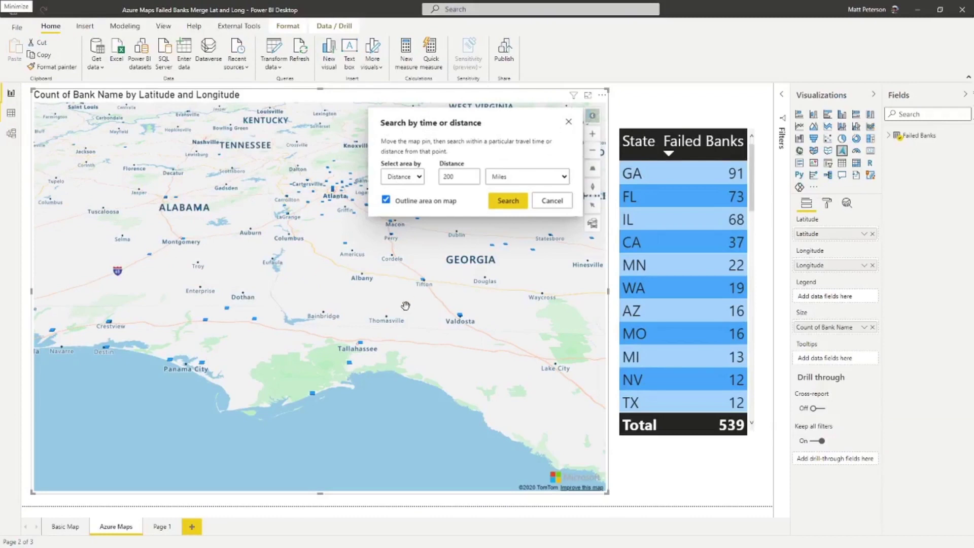
{"action": "left_click", "coordinate": [551, 200]}
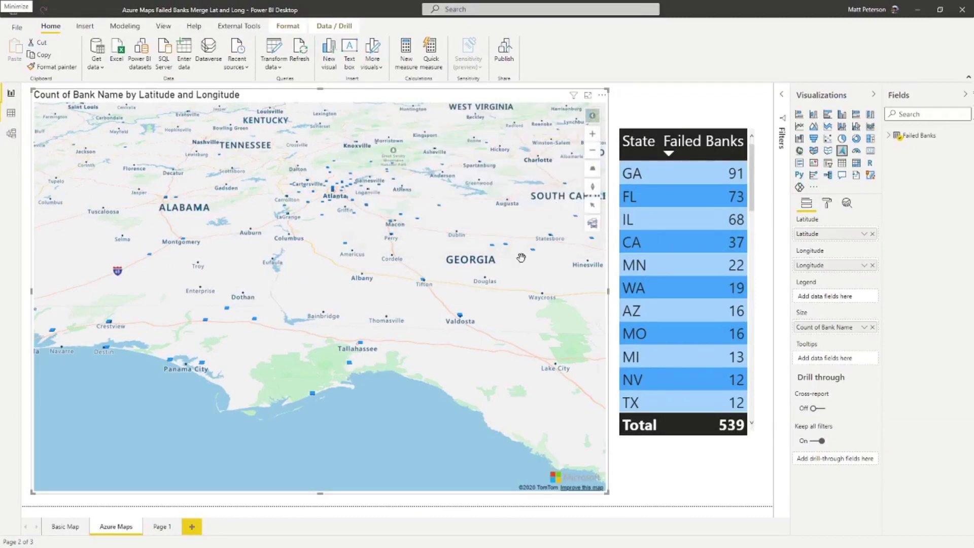
{"action": "scroll", "coordinate": [519, 269], "scroll_direction": "down", "scroll_amount": 1}
{"action": "scroll", "coordinate": [518, 268], "scroll_direction": "down", "scroll_amount": 1}
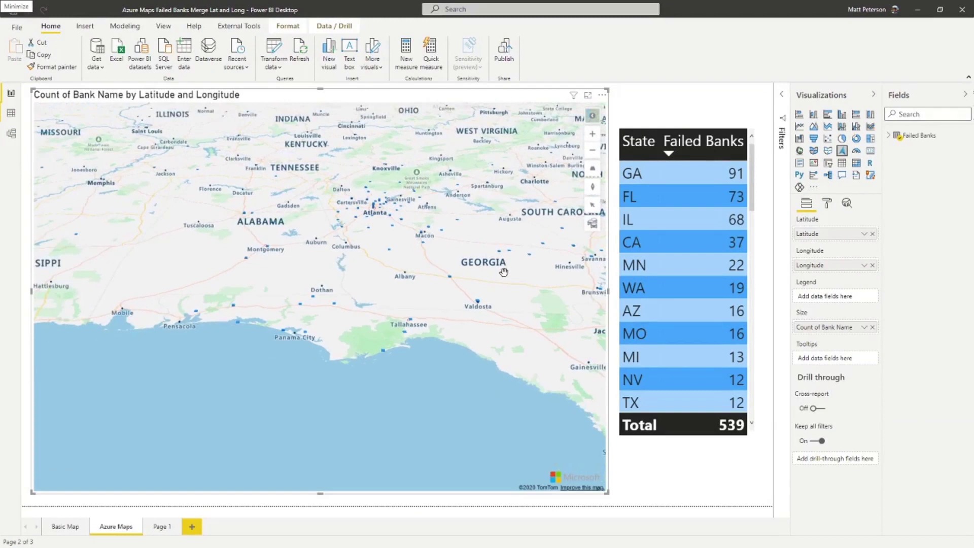
{"action": "left_click", "coordinate": [592, 210]}
{"action": "left_click", "coordinate": [575, 207]}
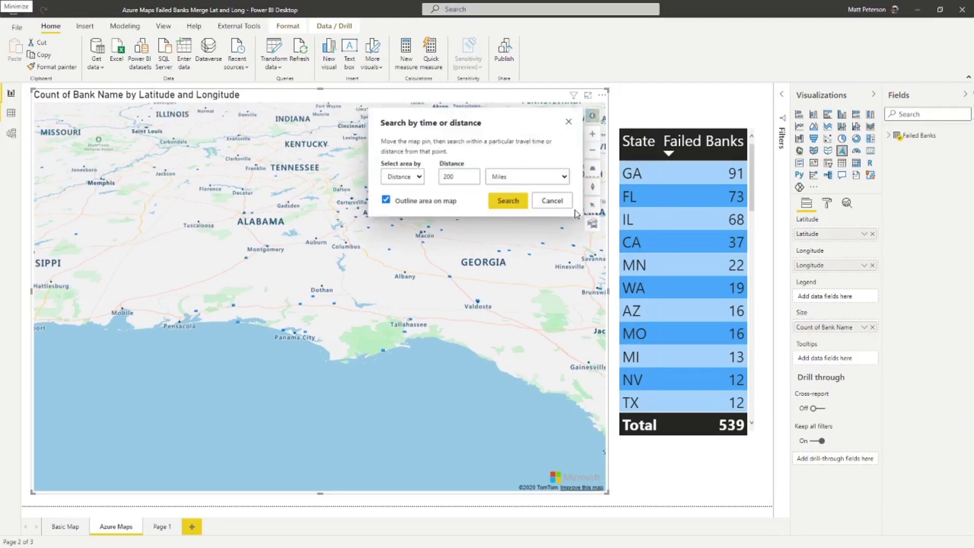
{"action": "left_click", "coordinate": [419, 178]}
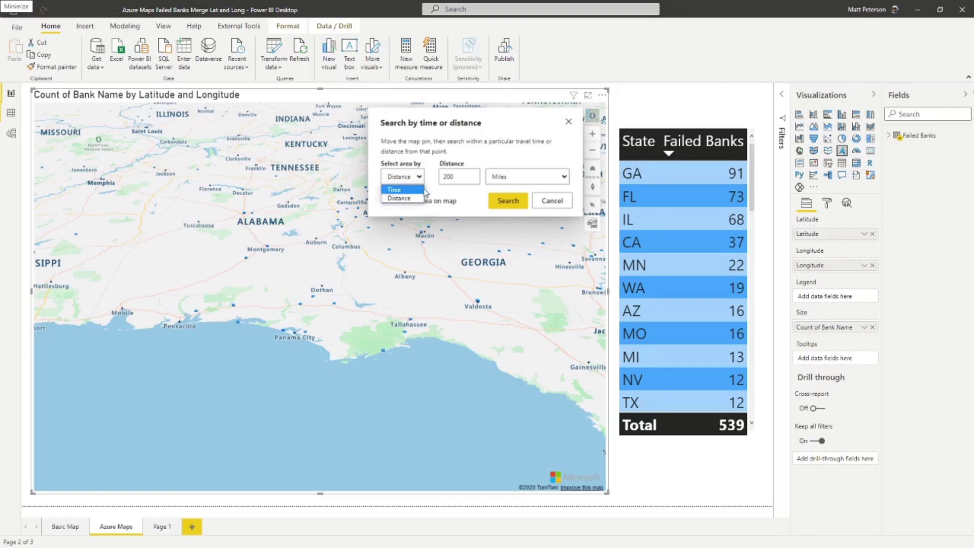
{"action": "left_click", "coordinate": [552, 200]}
{"action": "left_click", "coordinate": [552, 200]}
- Select the banks within a 200-mile travel distance of a point just north of Jacksonville, with the area outlined on the map
{"action": "scroll", "coordinate": [501, 223], "scroll_direction": "down", "scroll_amount": 2}
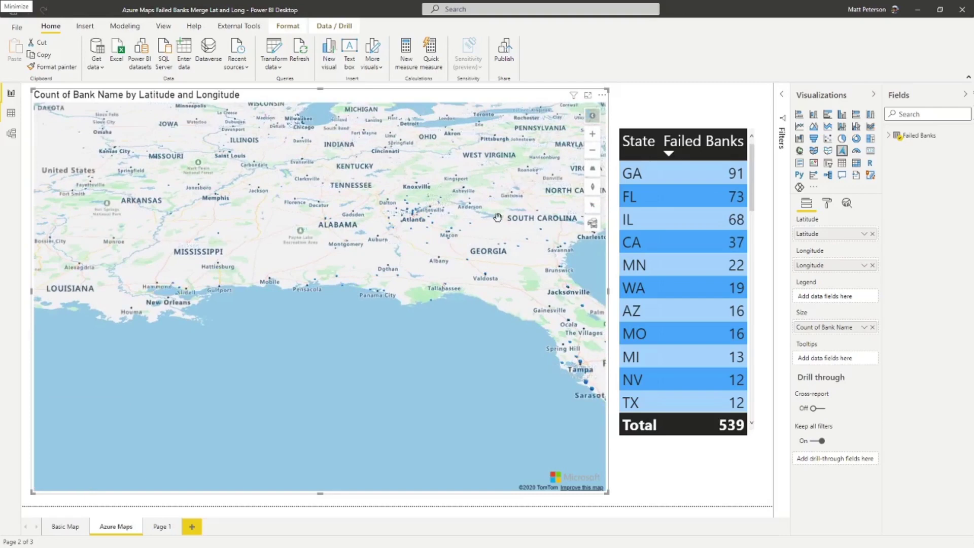
{"action": "left_click_drag", "start_coordinate": [498, 218], "coordinate": [370, 244]}
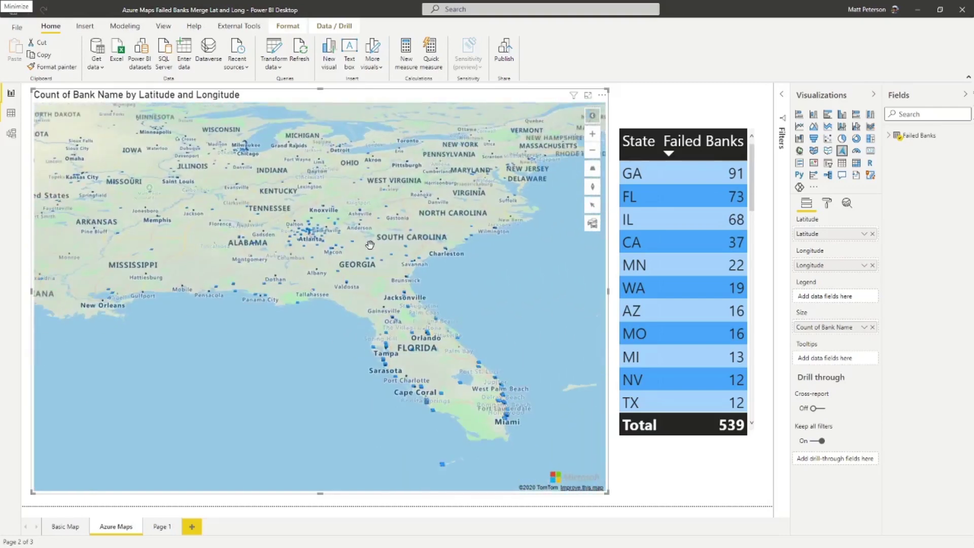
{"action": "mouse_move", "coordinate": [593, 212]}
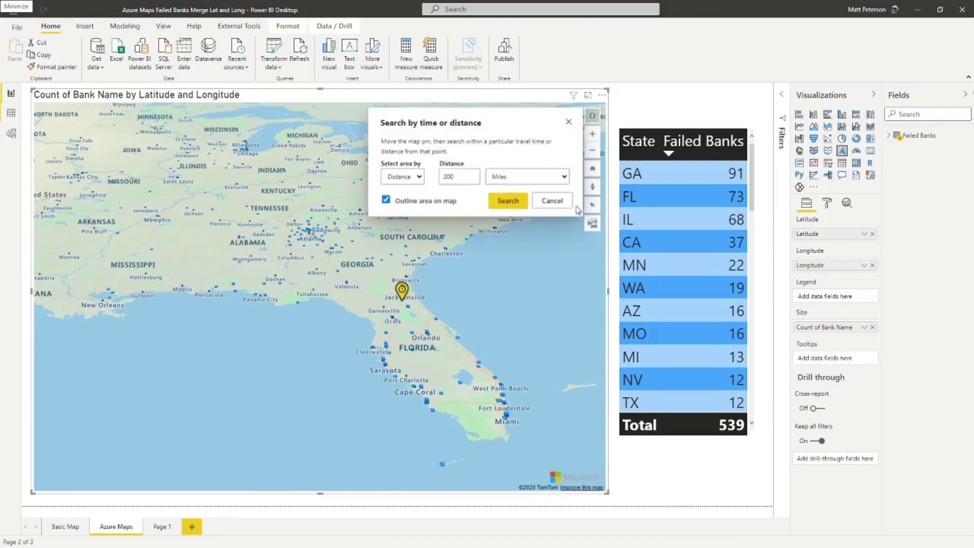
{"action": "scroll", "coordinate": [412, 298], "scroll_direction": "up", "scroll_amount": 1}
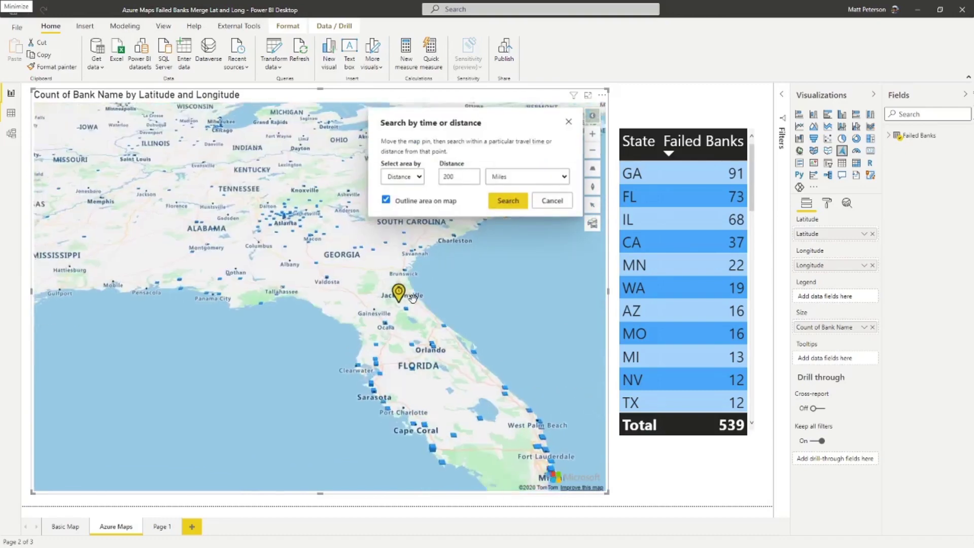
{"action": "scroll", "coordinate": [412, 298], "scroll_direction": "up", "scroll_amount": 1}
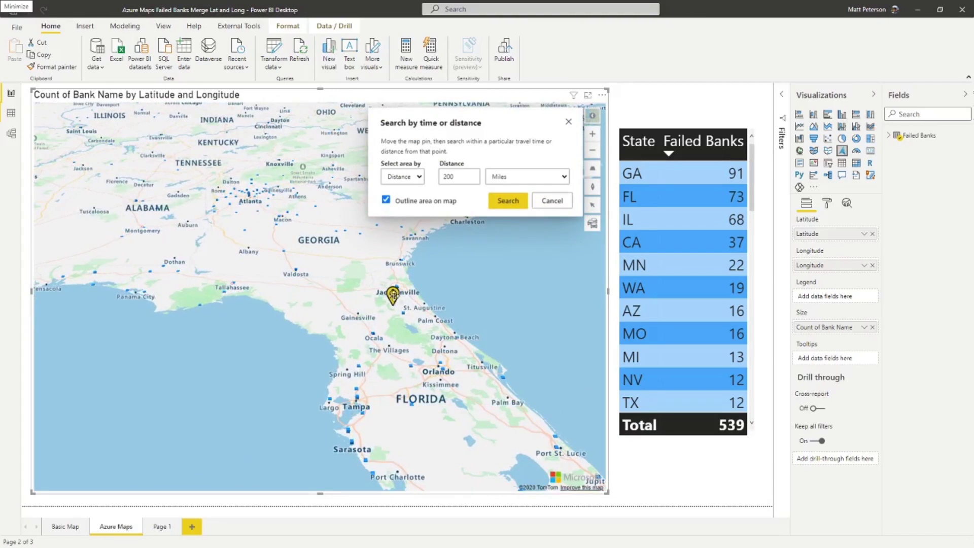
{"action": "left_click_drag", "start_coordinate": [393, 296], "coordinate": [401, 276]}
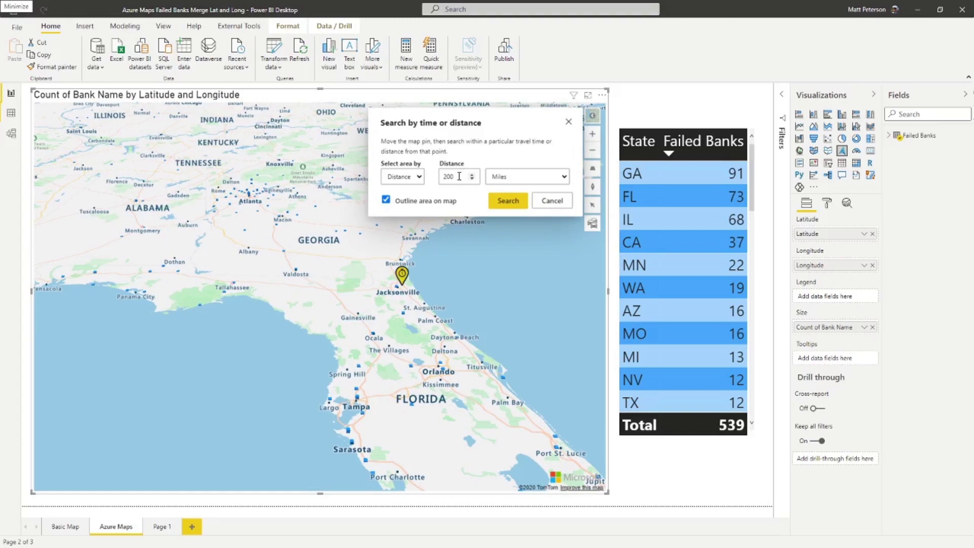
{"action": "left_click", "coordinate": [506, 201]}
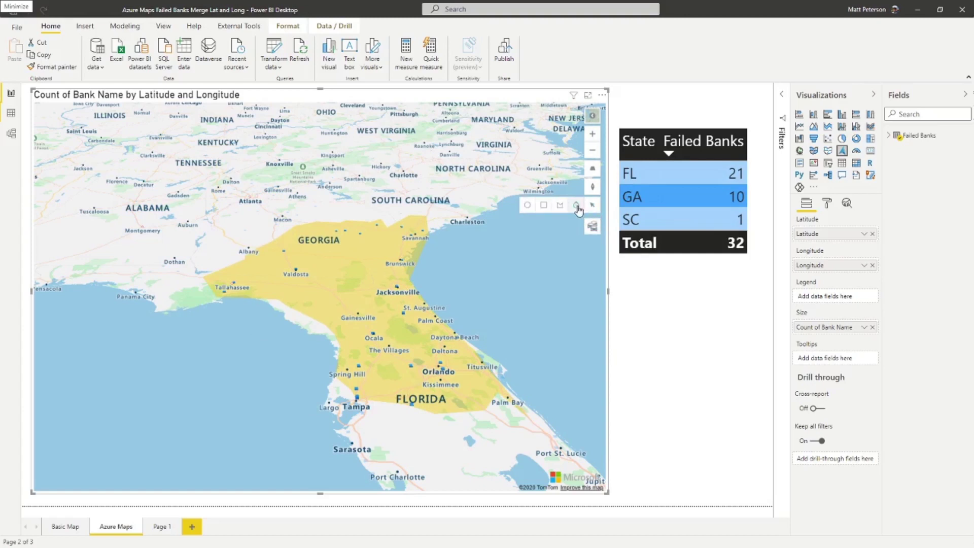
- Search the map by travel time instead, selecting the banks within 180 minutes of the same point near Jacksonville
{"action": "left_click", "coordinate": [576, 205]}
{"action": "left_click", "coordinate": [420, 177]}
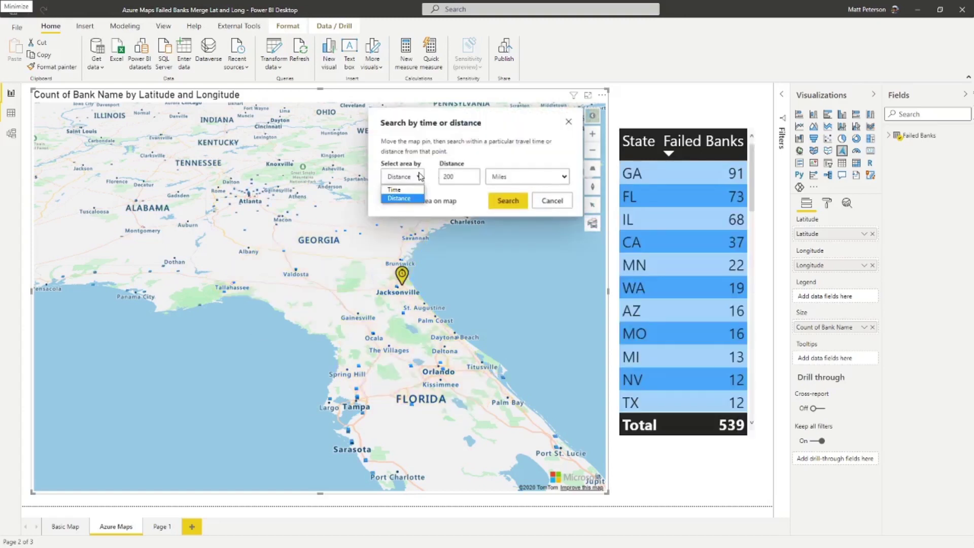
{"action": "left_click", "coordinate": [412, 197]}
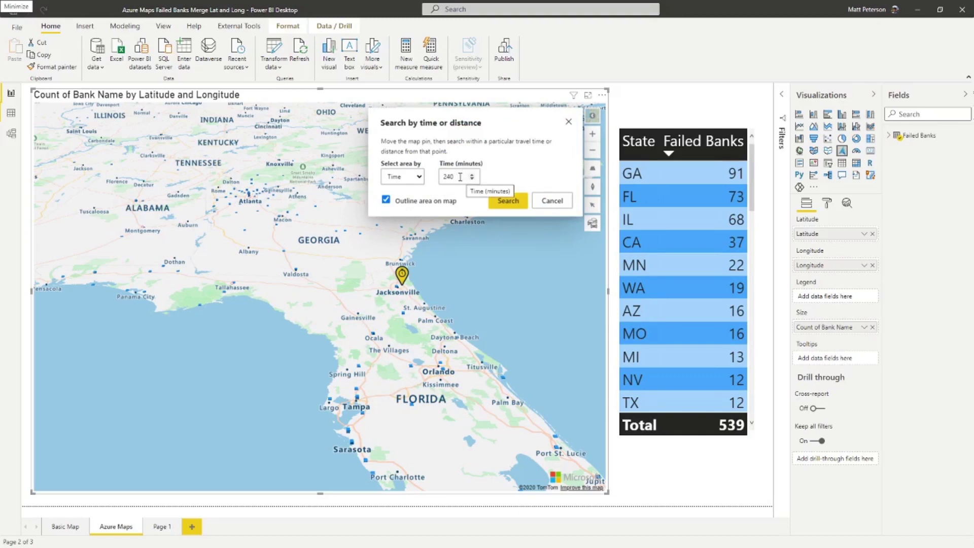
{"action": "double_click", "coordinate": [456, 176]}
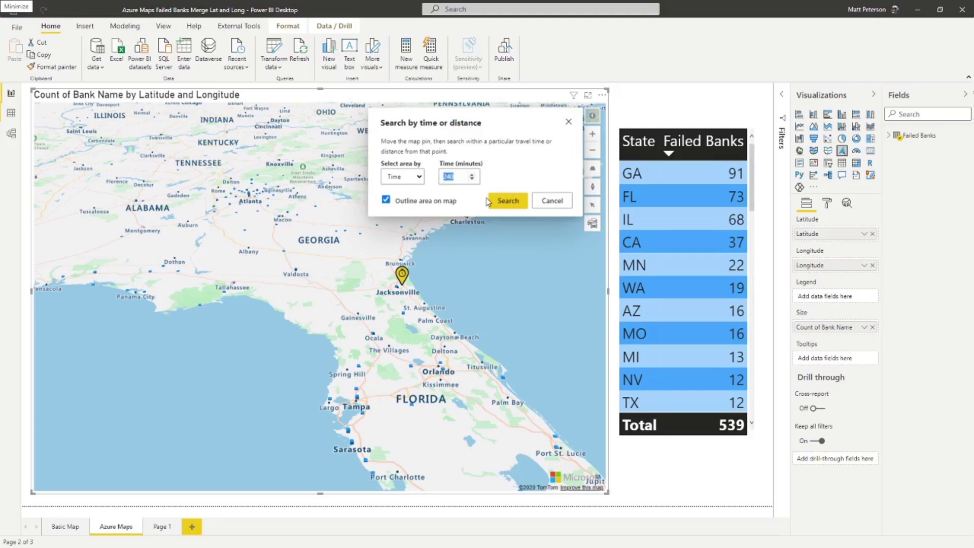
{"action": "type", "text": "180"}
{"action": "left_click", "coordinate": [500, 200]}
{"action": "left_click", "coordinate": [506, 204]}
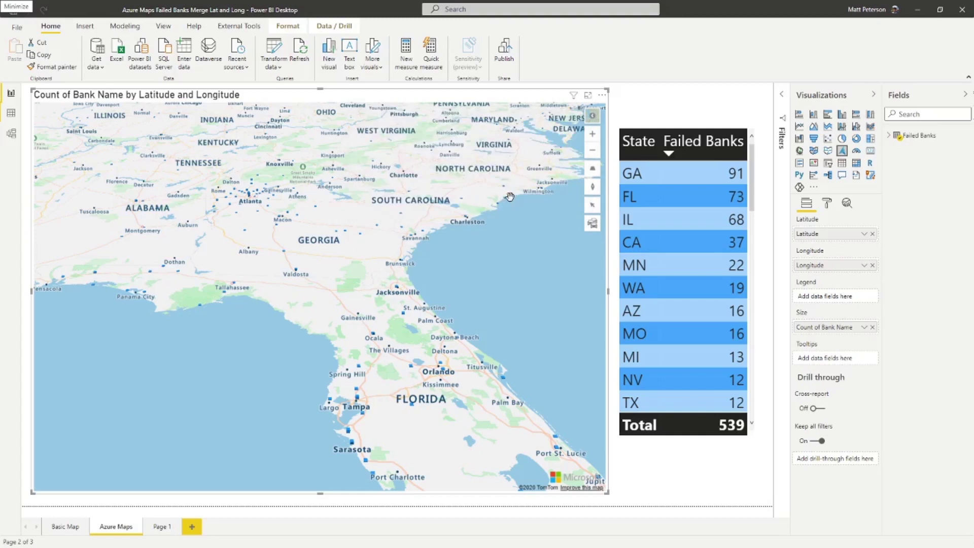
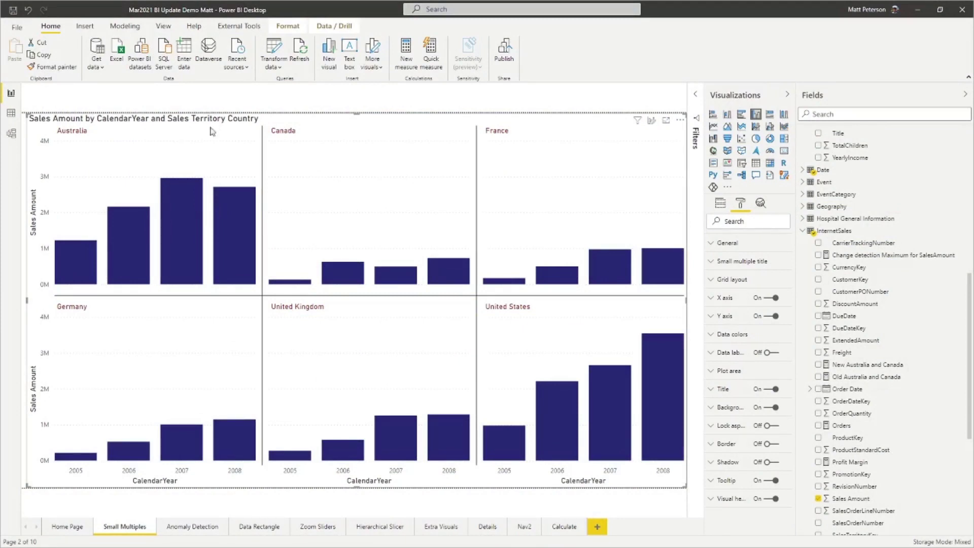
- Review the small multiples chart's fields and small multiple title formatting, and shrink the chart to less than a third of the page width
{"action": "left_click", "coordinate": [720, 203]}
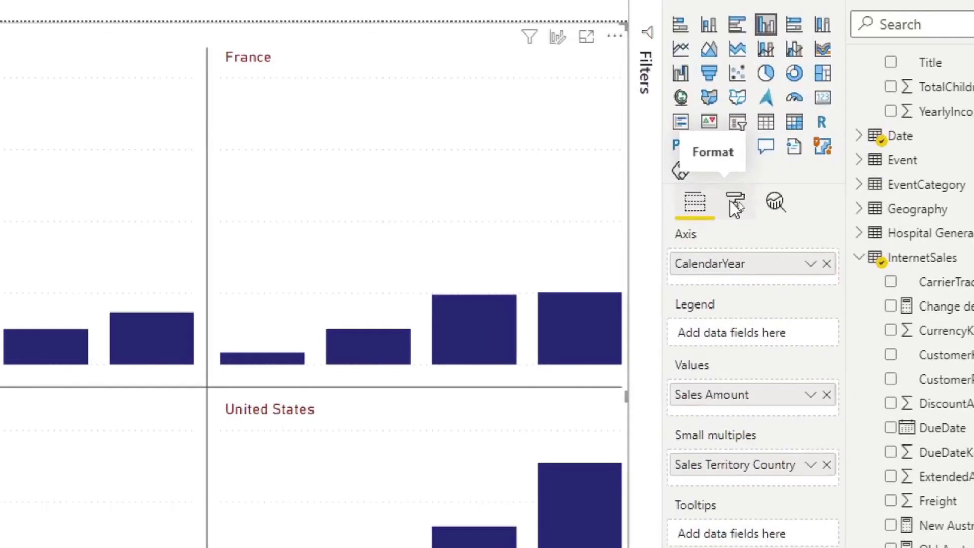
{"action": "left_click", "coordinate": [733, 204]}
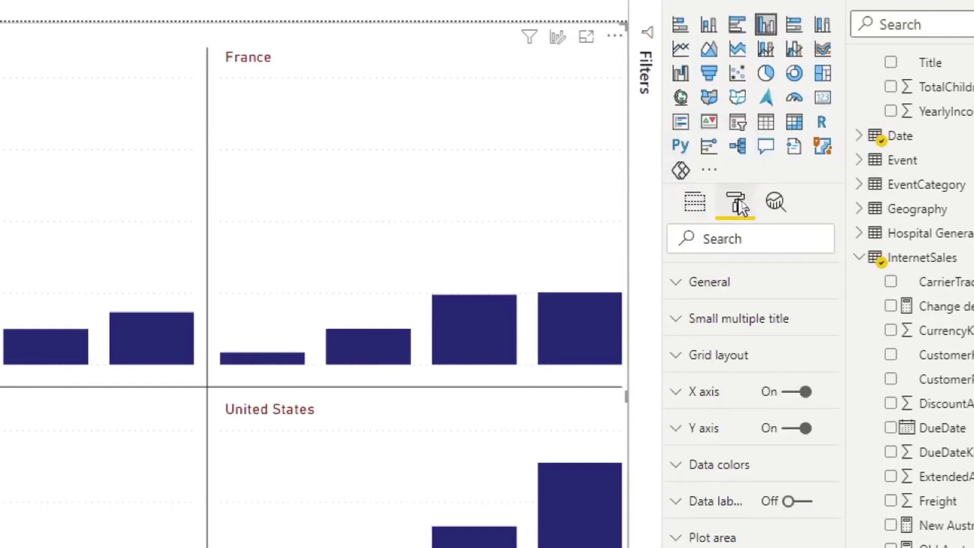
{"action": "left_click", "coordinate": [679, 320]}
{"action": "scroll", "coordinate": [789, 357], "scroll_direction": "down", "scroll_amount": 2}
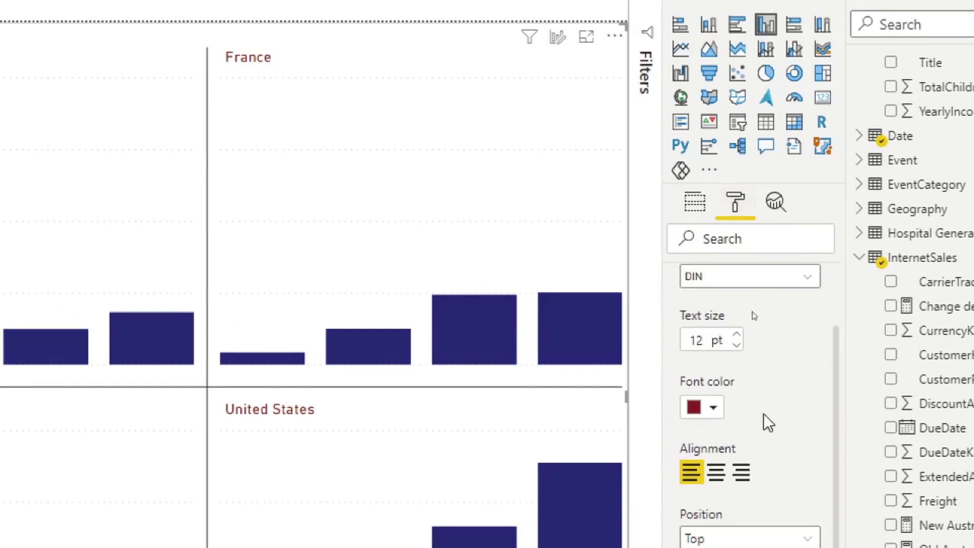
{"action": "scroll", "coordinate": [745, 430], "scroll_direction": "down", "scroll_amount": 4}
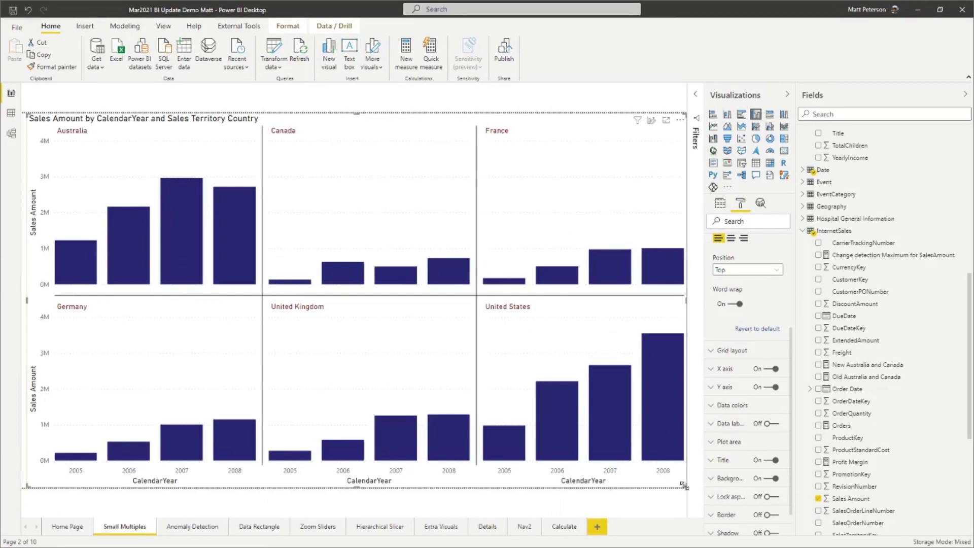
{"action": "left_click_drag", "start_coordinate": [684, 488], "coordinate": [211, 354]}
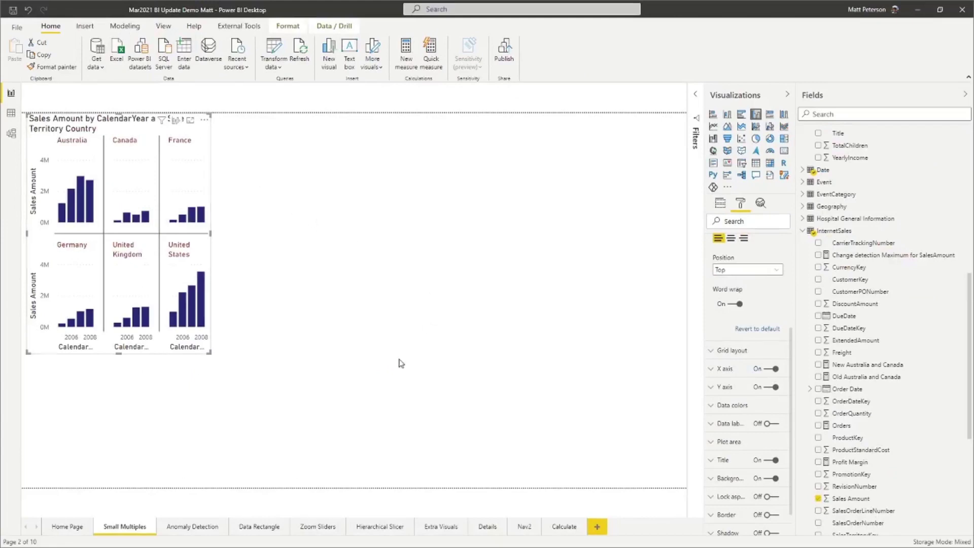
- Add an X-axis constant line to the Sales Amount line chart on the Anomaly Detection page
{"action": "left_click", "coordinate": [197, 527]}
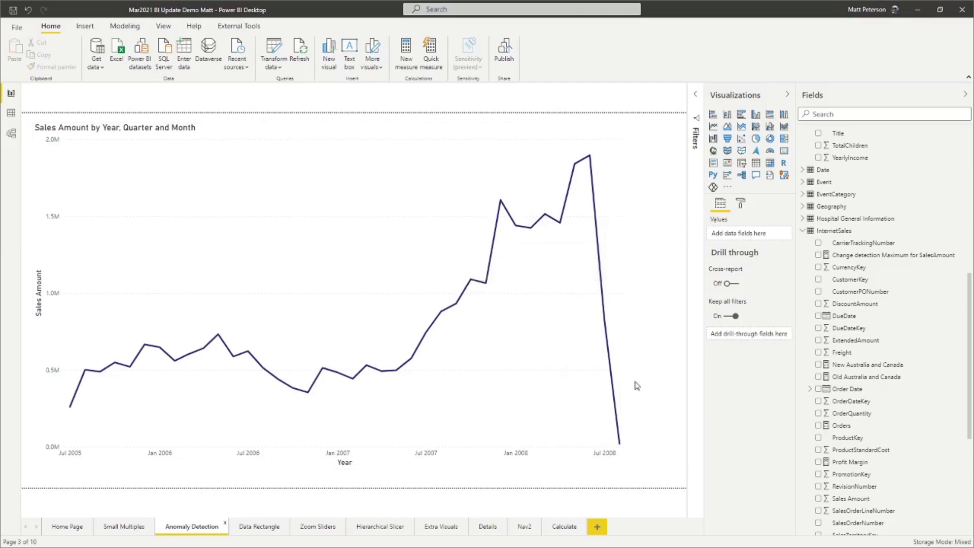
{"action": "left_click", "coordinate": [577, 457]}
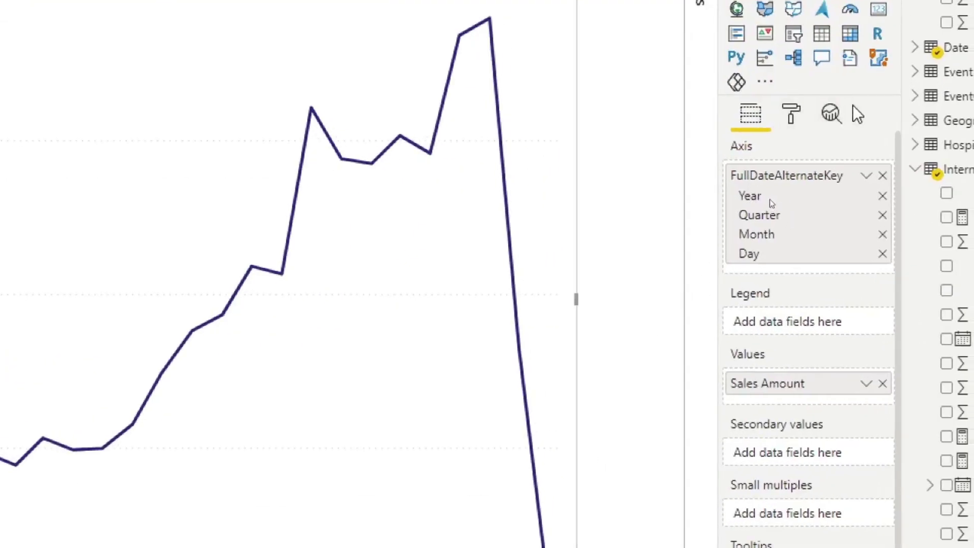
{"action": "left_click", "coordinate": [831, 114]}
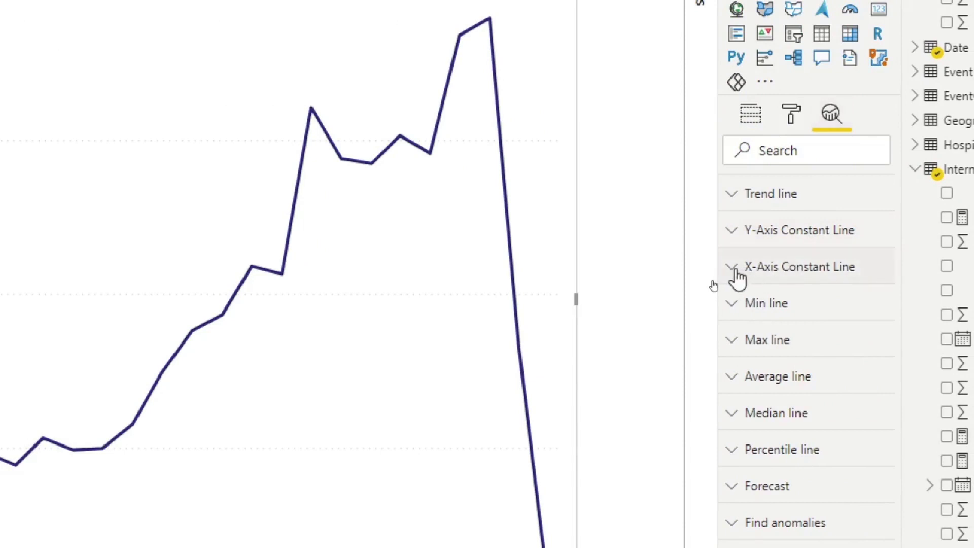
{"action": "left_click", "coordinate": [737, 278]}
{"action": "scroll", "coordinate": [875, 339], "scroll_direction": "down", "scroll_amount": 4}
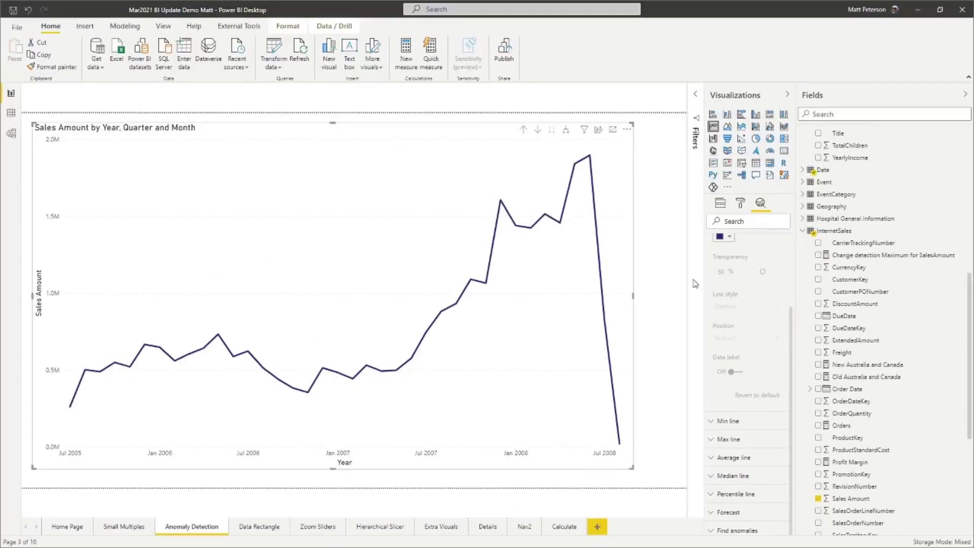
{"action": "scroll", "coordinate": [727, 302], "scroll_direction": "up", "scroll_amount": 3}
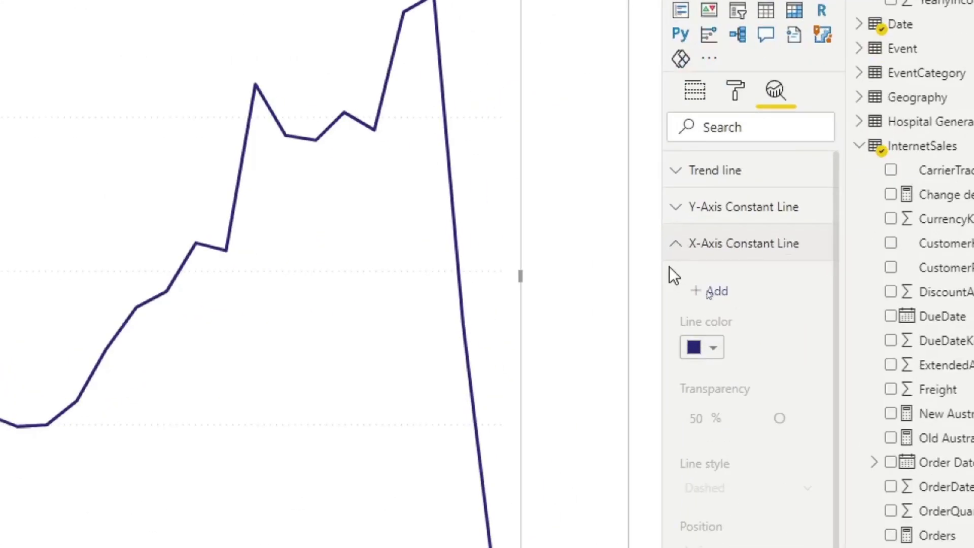
{"action": "left_click", "coordinate": [729, 304]}
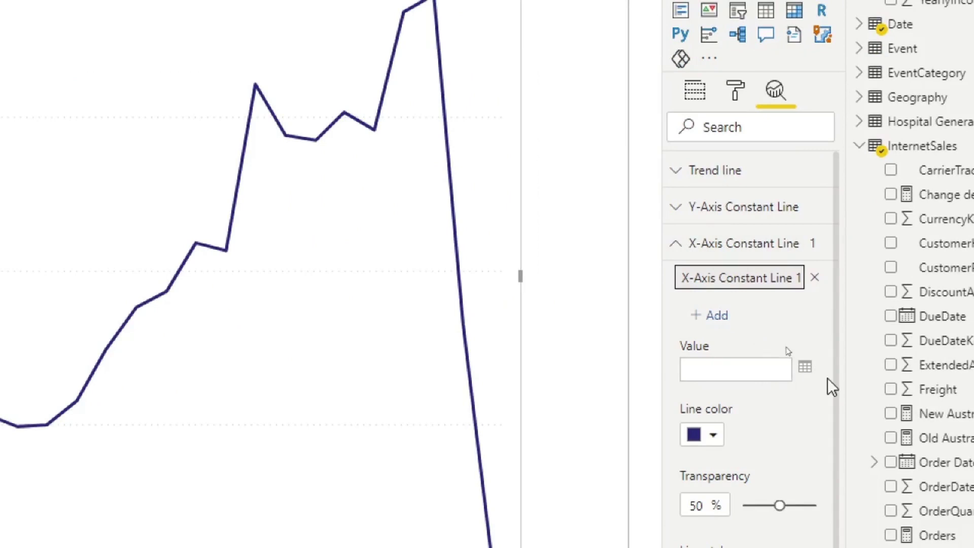
- Set the X-axis constant line's value to May 13, 2008
{"action": "left_click", "coordinate": [803, 375]}
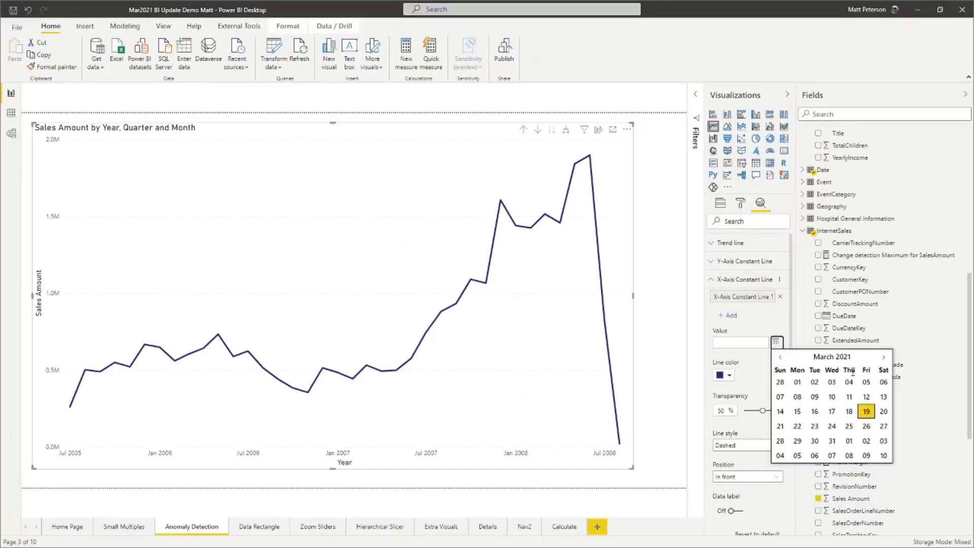
{"action": "left_click", "coordinate": [828, 357]}
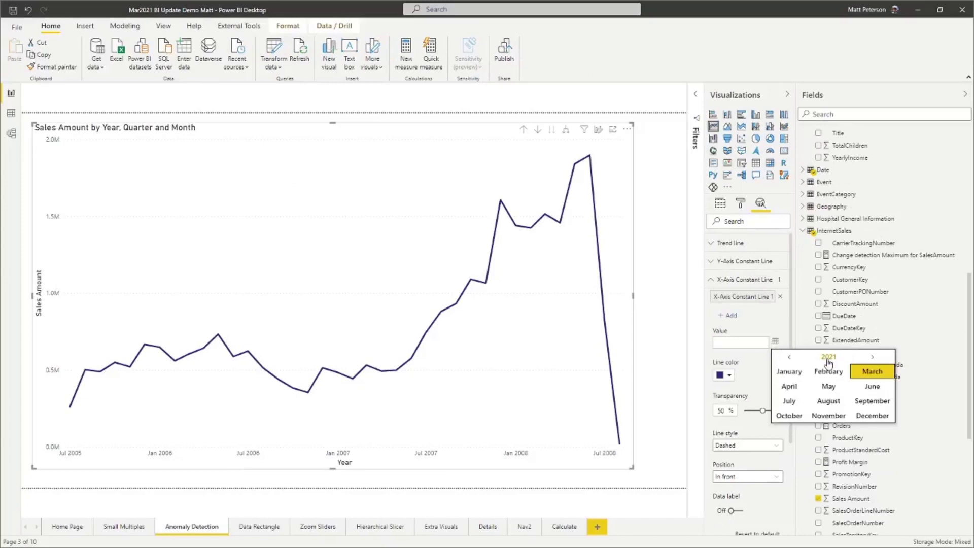
{"action": "left_click", "coordinate": [828, 358]}
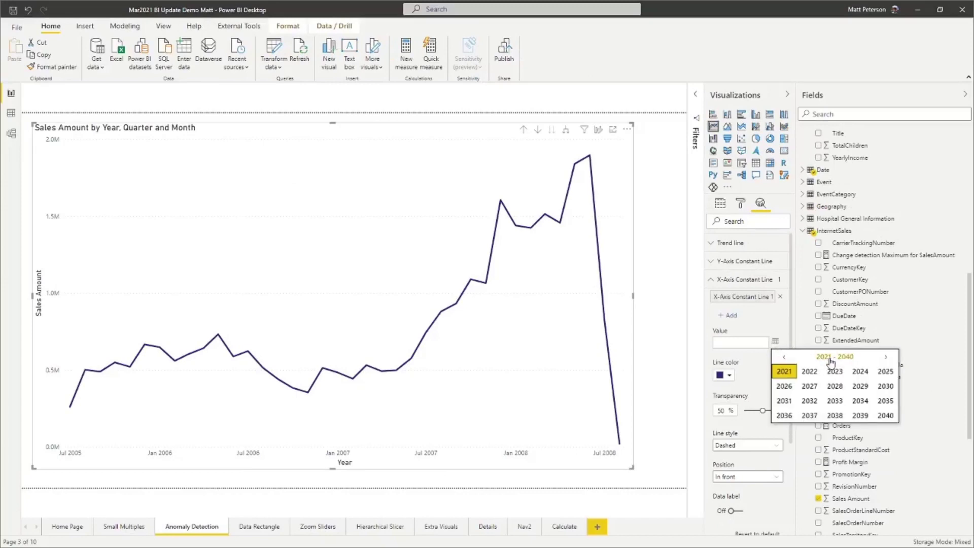
{"action": "left_click", "coordinate": [784, 358]}
{"action": "left_click", "coordinate": [834, 388]}
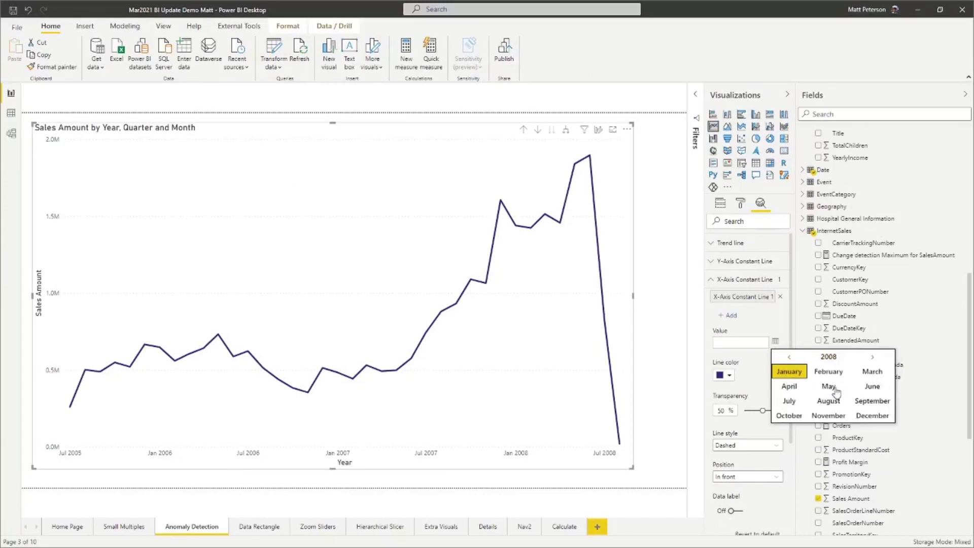
{"action": "left_click", "coordinate": [834, 389]}
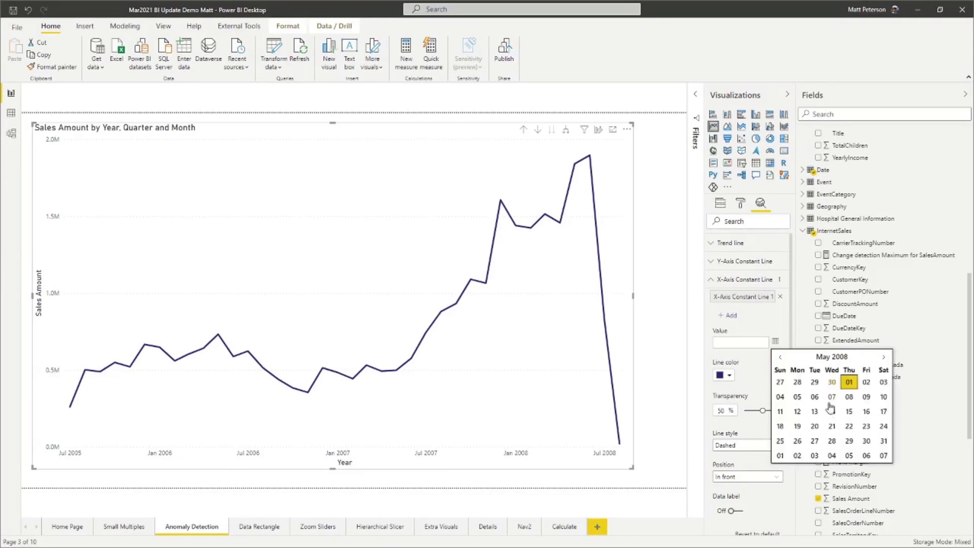
{"action": "left_click", "coordinate": [814, 411]}
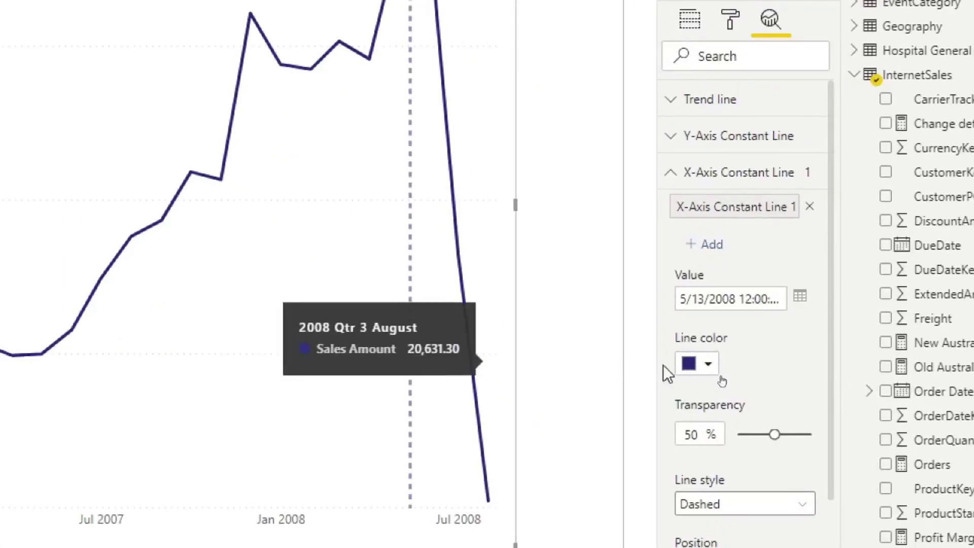
{"action": "scroll", "coordinate": [769, 353], "scroll_direction": "down", "scroll_amount": 3}
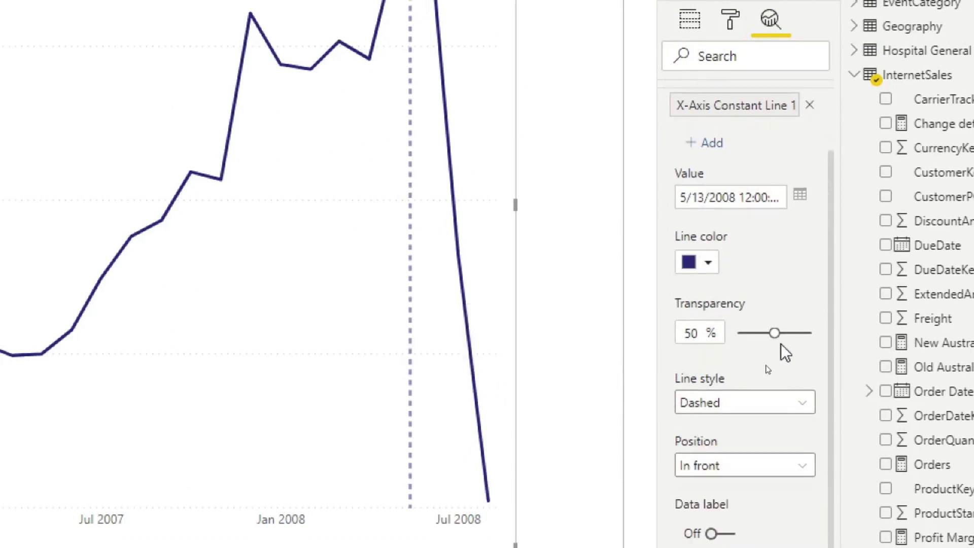